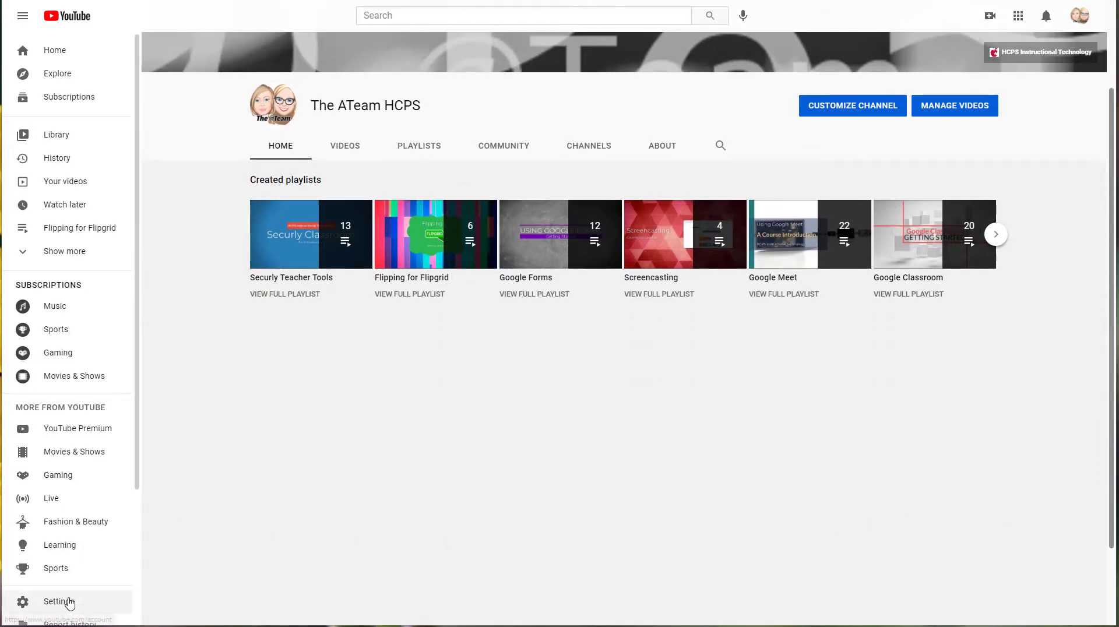
# - Confirm live streaming is listed among the enabled phone-verified features, then close Settings
pyautogui.click(67, 602)
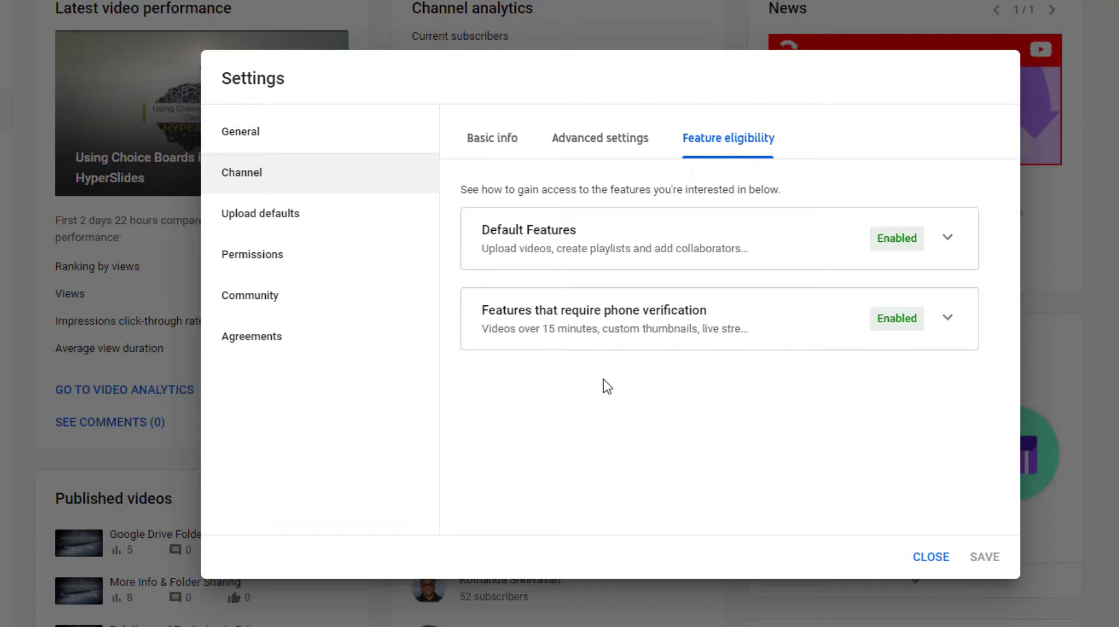
pyautogui.click(948, 320)
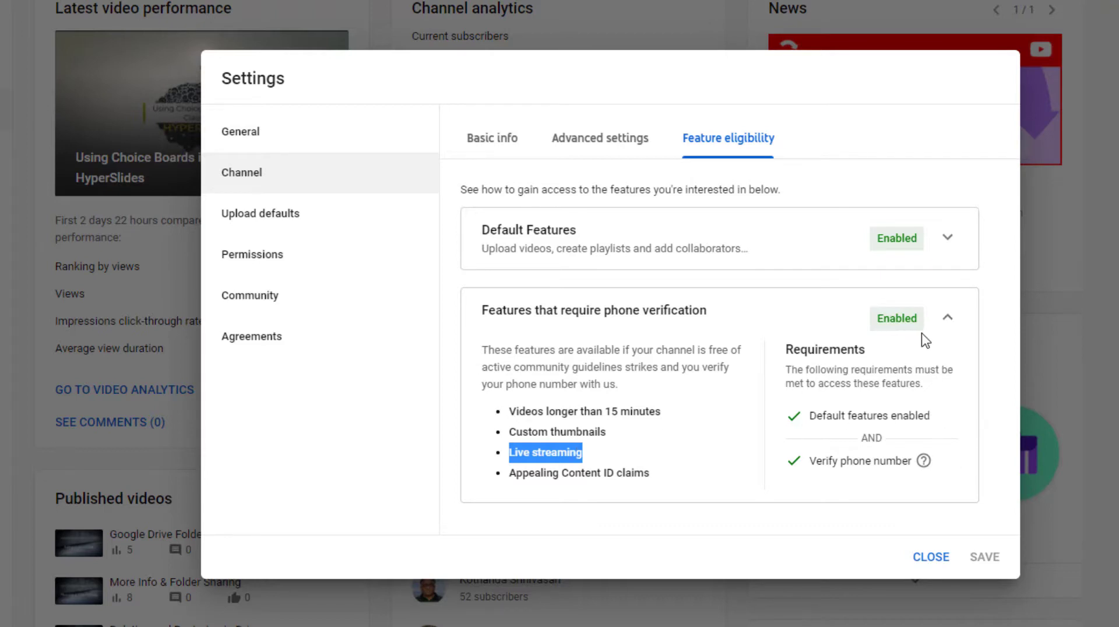
pyautogui.click(930, 557)
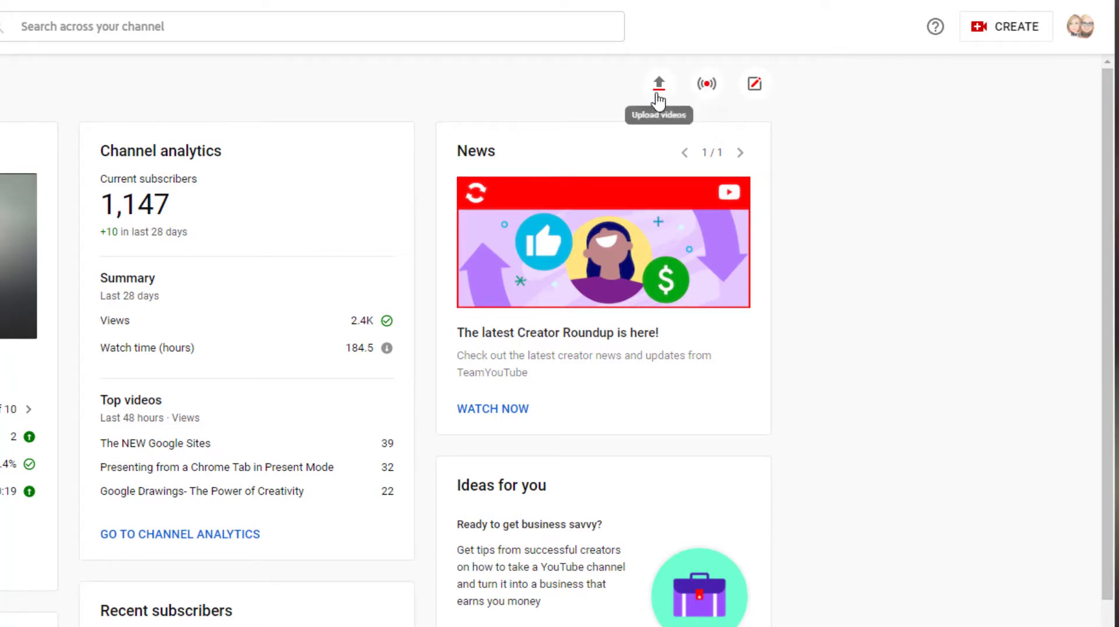
# - Open the Create menu to start a Go live webcam stream
pyautogui.click(1004, 34)
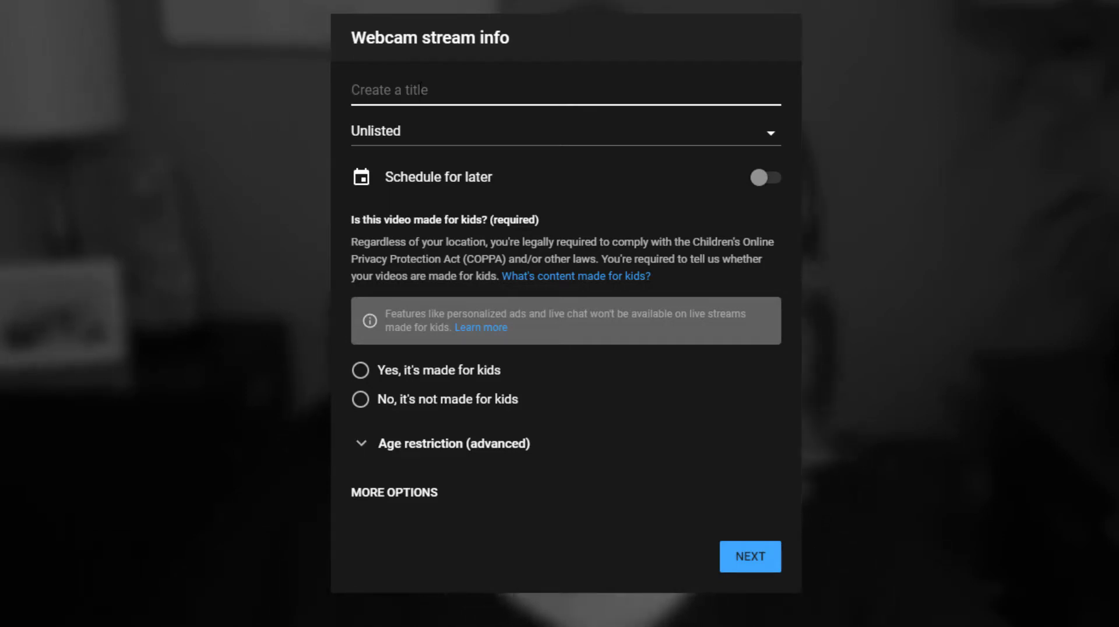
# - Title the stream 'Welcome Students', make it Private and mark it made for kids
pyautogui.write('Welc')
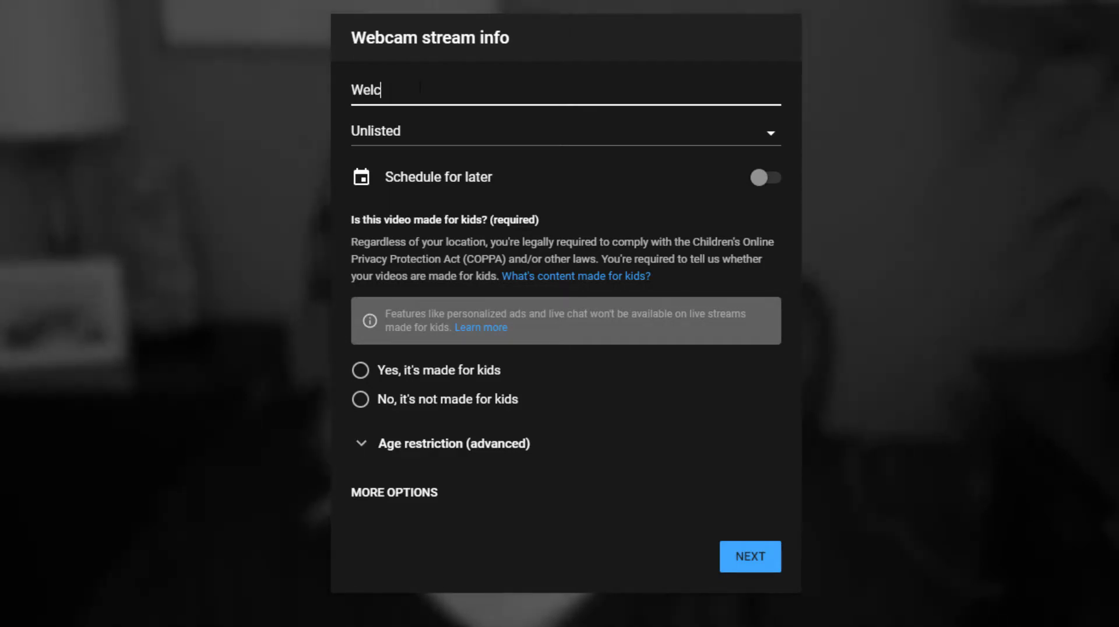
pyautogui.write('ome Students')
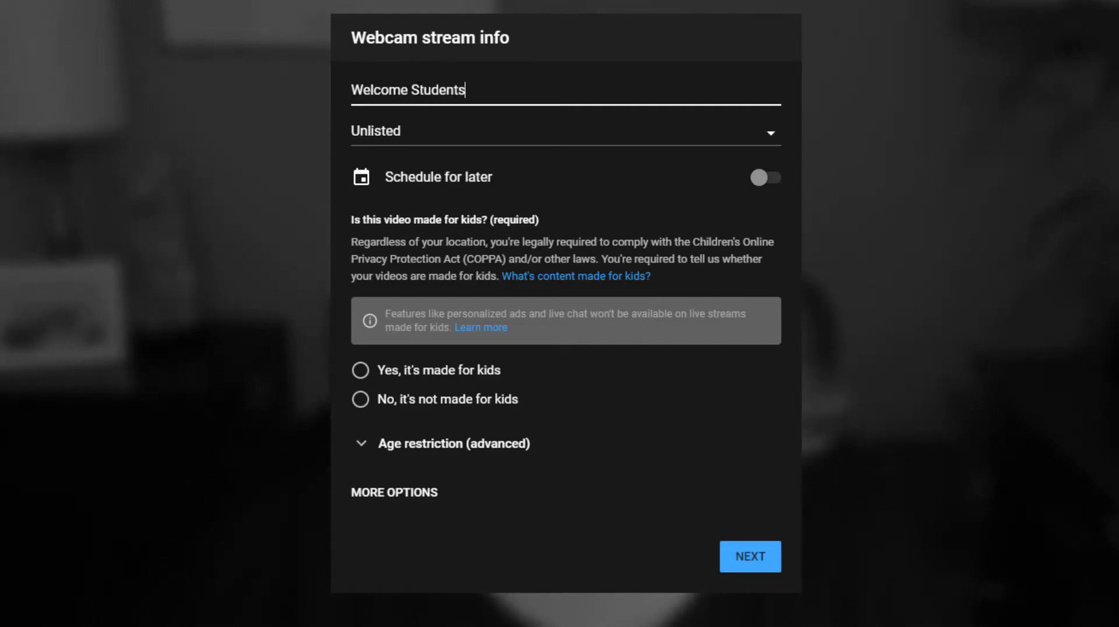
pyautogui.click(616, 132)
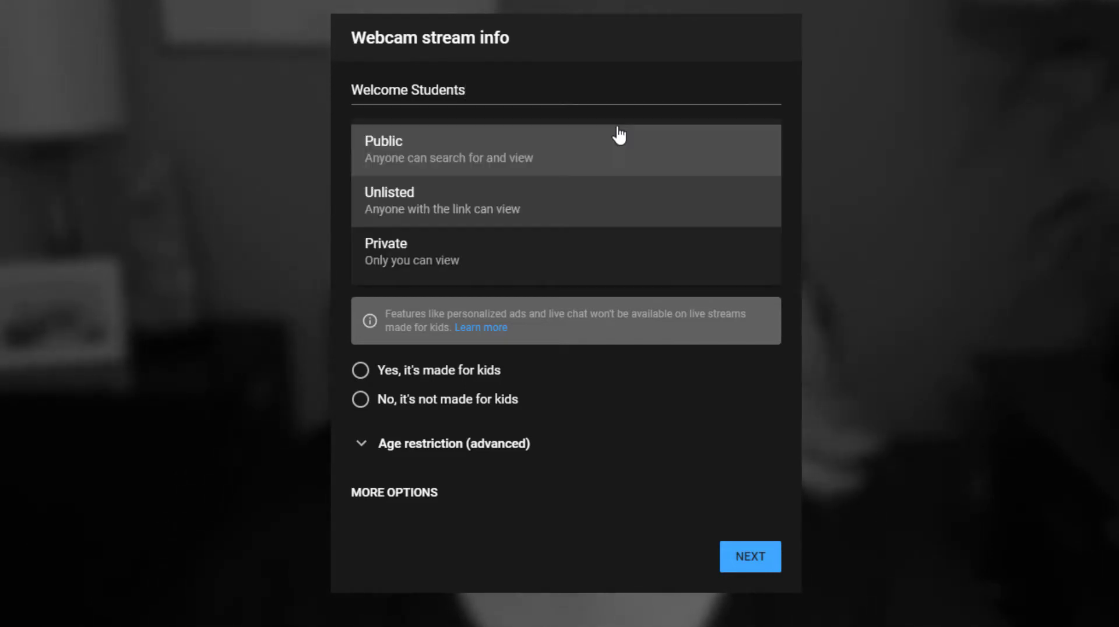
pyautogui.click(474, 261)
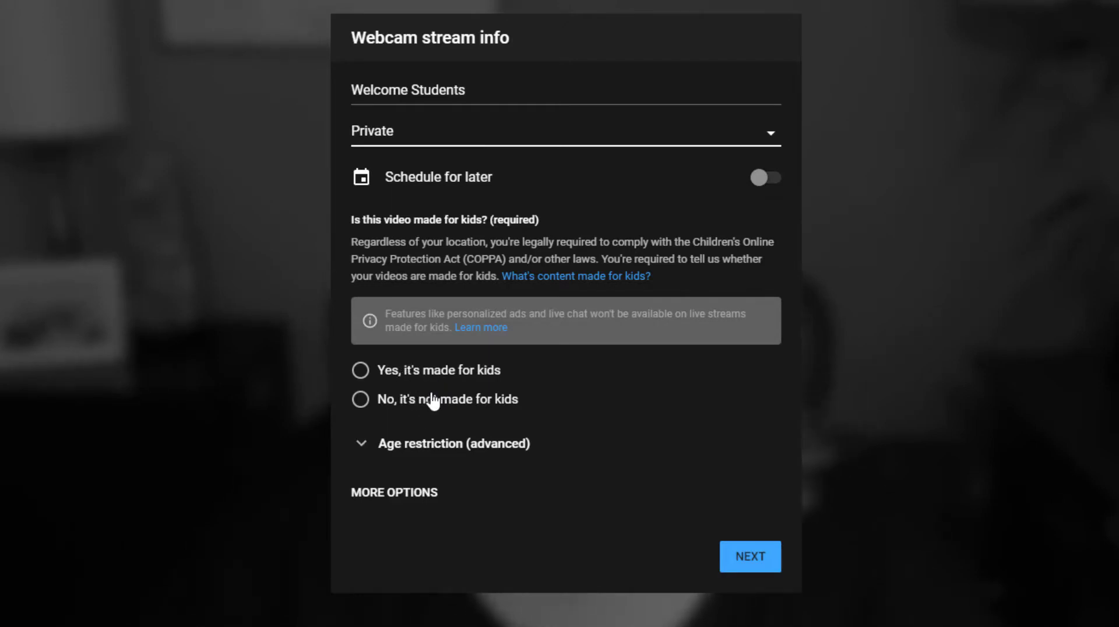
pyautogui.click(361, 373)
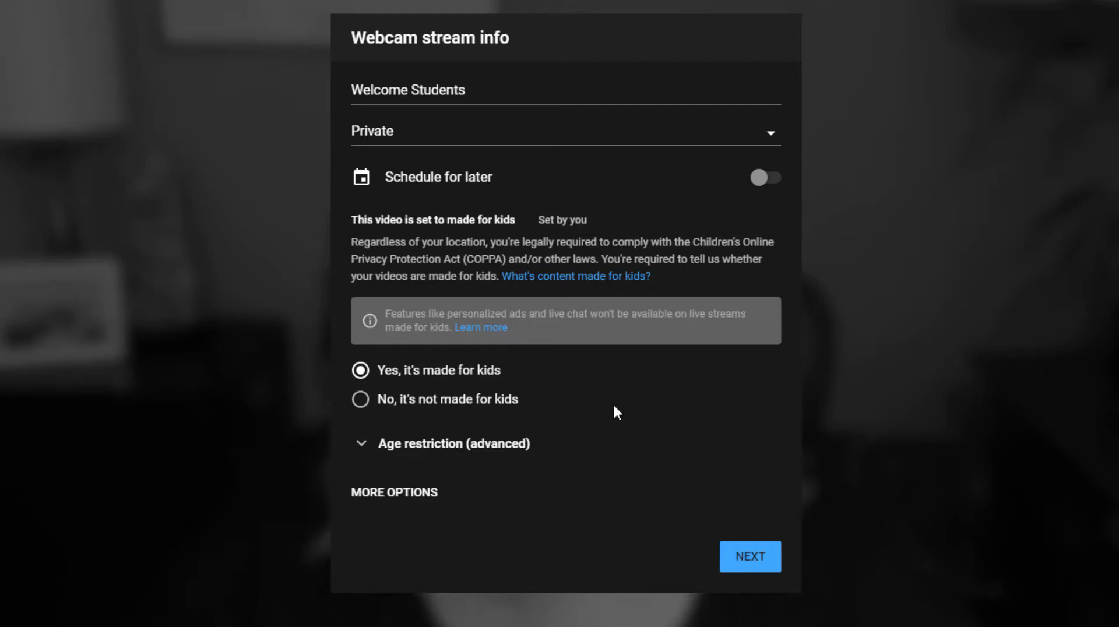
# - Choose the Zone Wireless headset as the stream's microphone under more options
pyautogui.click(394, 493)
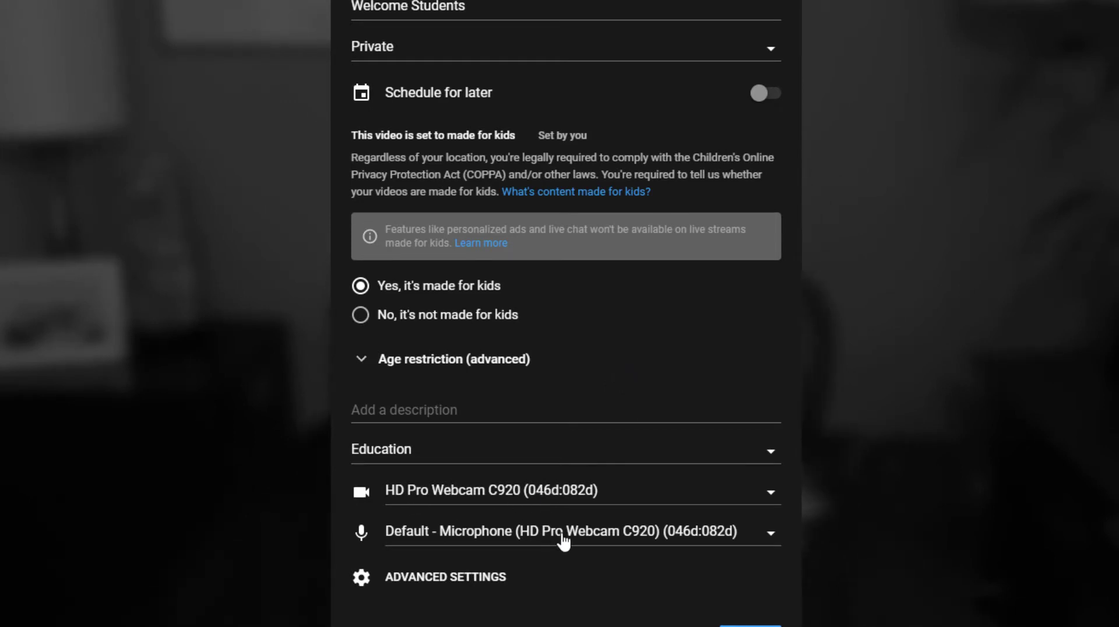
pyautogui.click(649, 532)
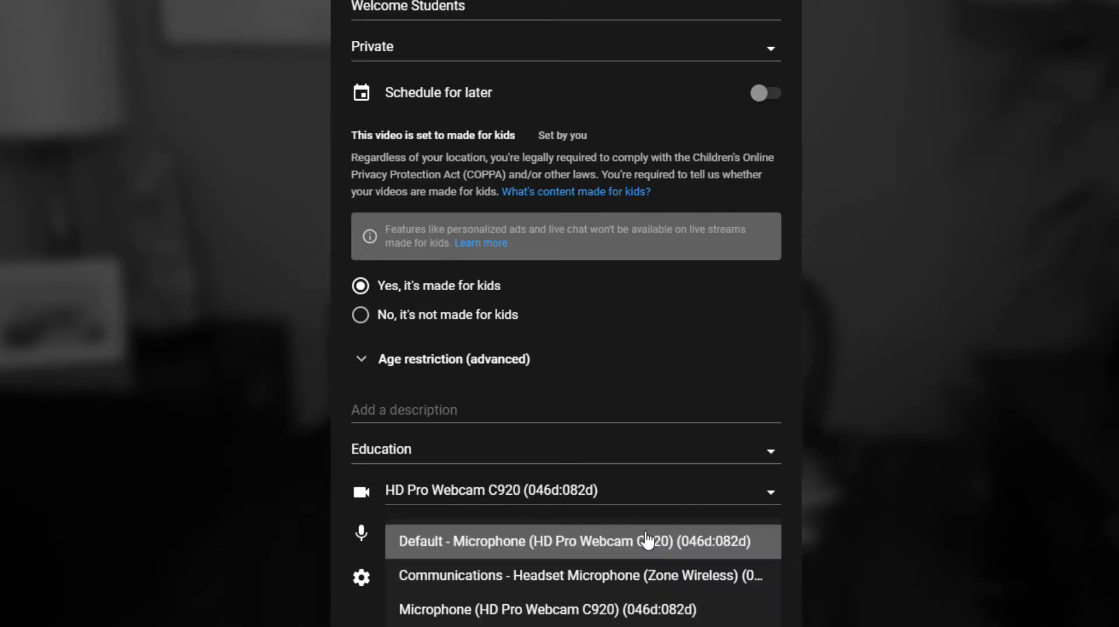
pyautogui.click(628, 619)
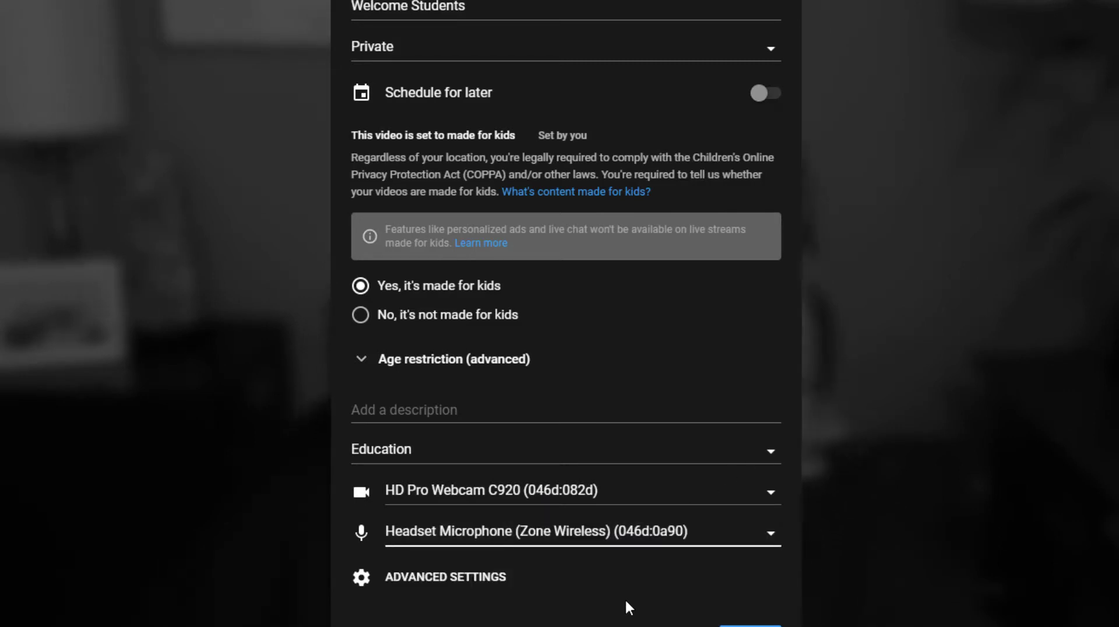
pyautogui.scroll(-2, 595, 559)
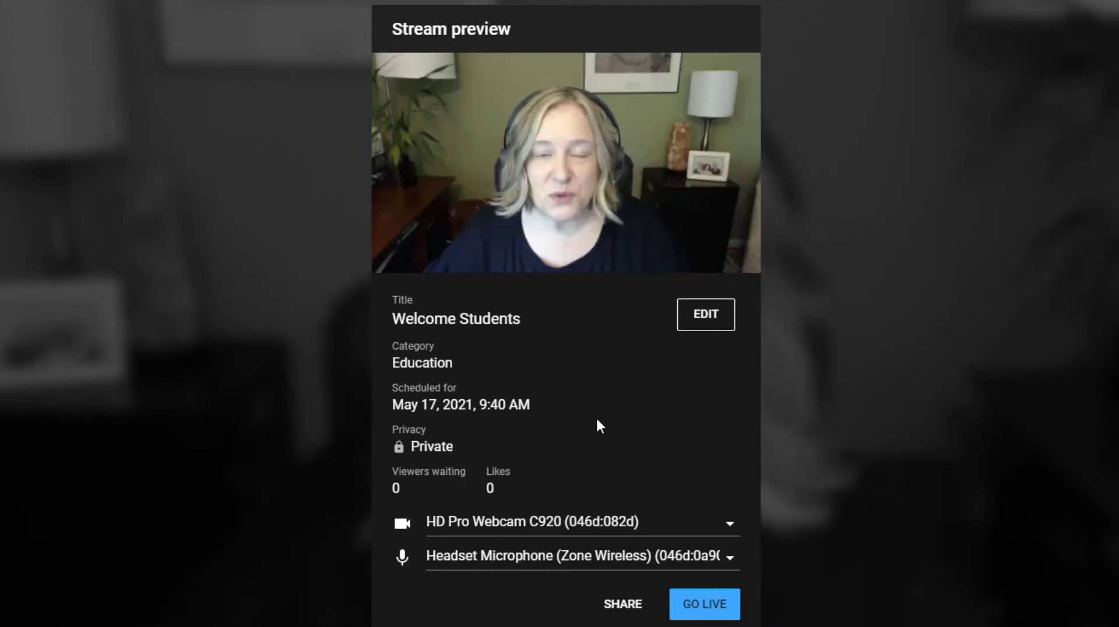
pyautogui.moveTo(566, 162)
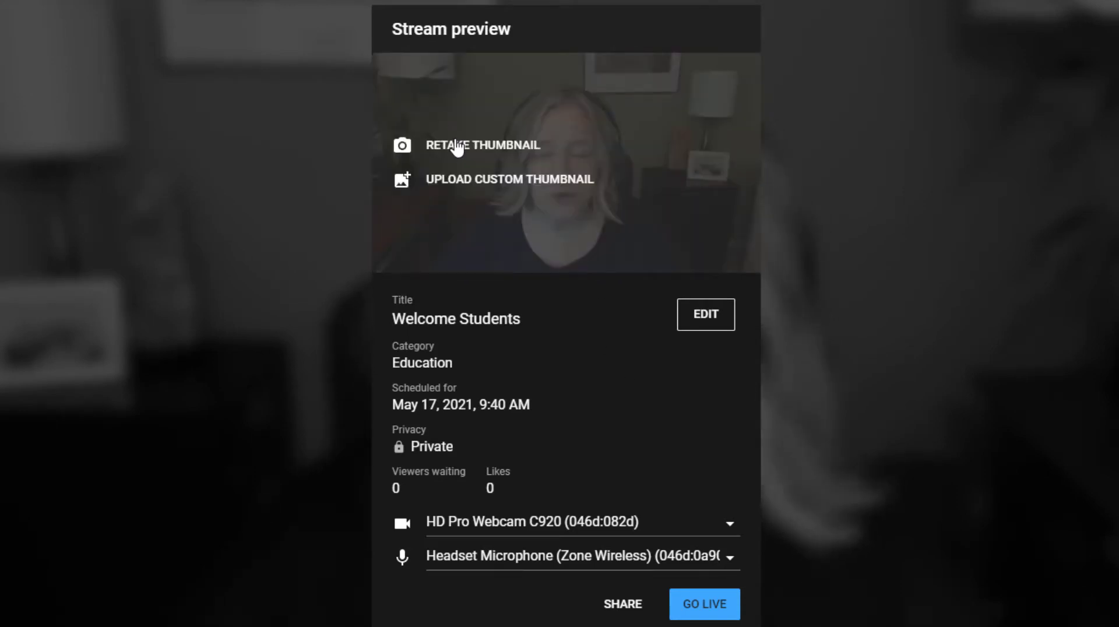
# - Retake the thumbnail photo on the Welcome Students stream preview
pyautogui.click(457, 145)
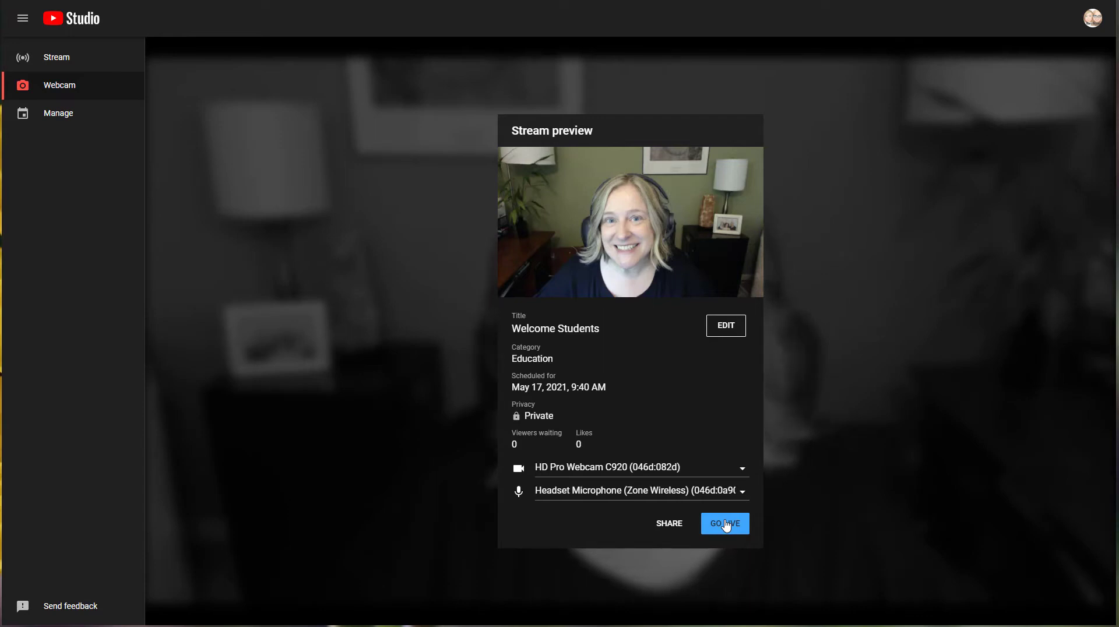
# - Start broadcasting the Welcome Students stream live
pyautogui.click(726, 524)
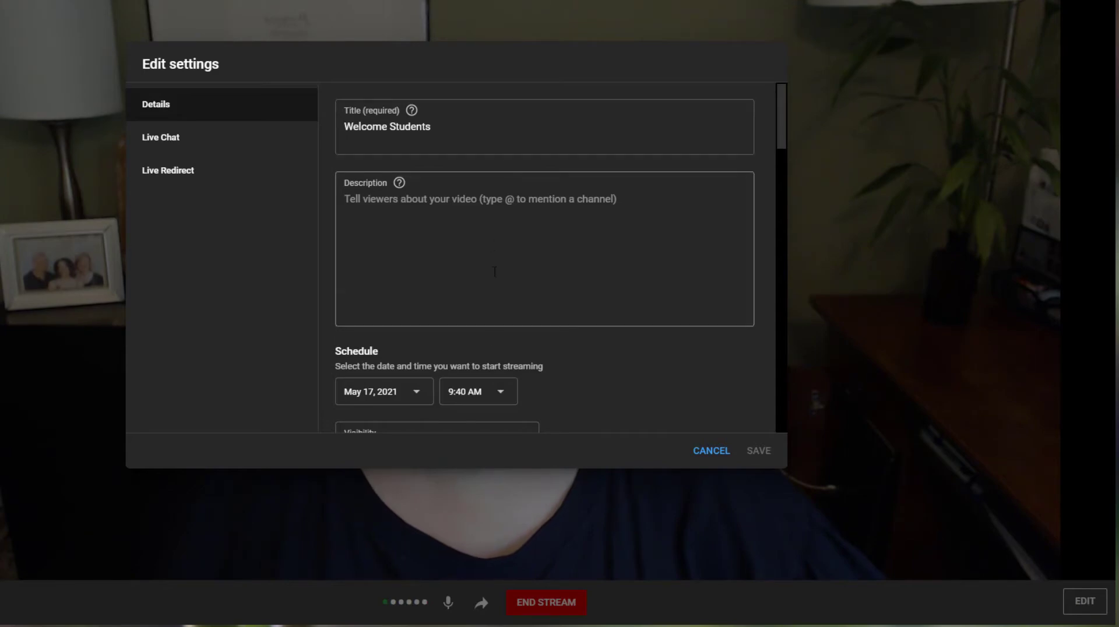
# - Scroll down through the live stream's Edit settings
pyautogui.scroll(-1, 488, 323)
pyautogui.scroll(-5, 488, 322)
pyautogui.scroll(-5, 487, 322)
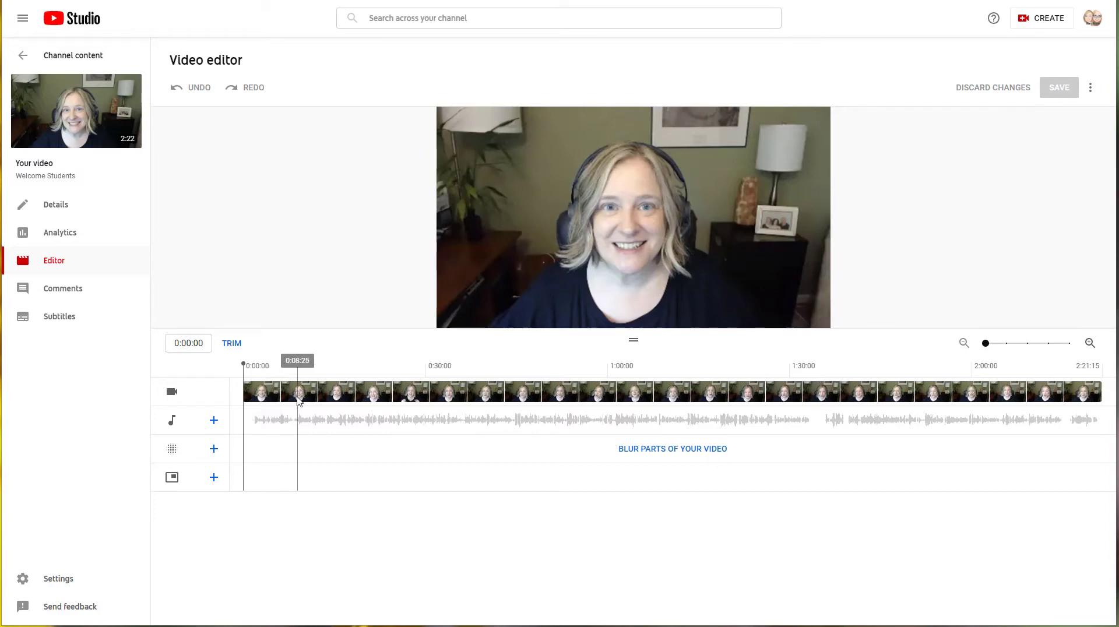
# - Play a bit of the replay's opening, pause, and drag the playhead back to 0:01:17
pyautogui.click(293, 376)
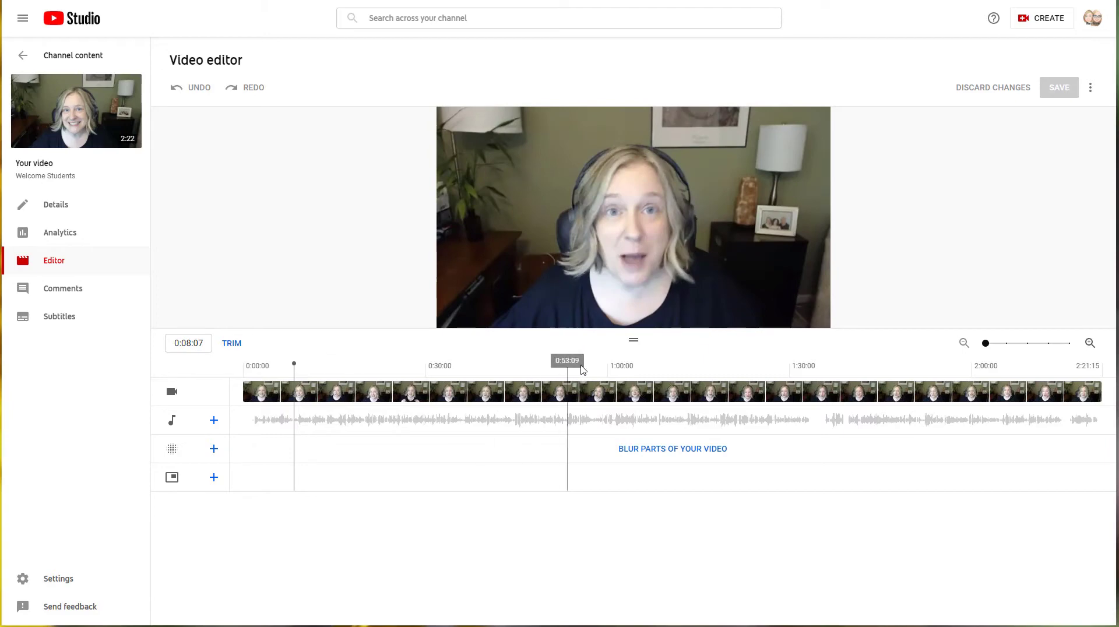
pyautogui.moveTo(633, 218)
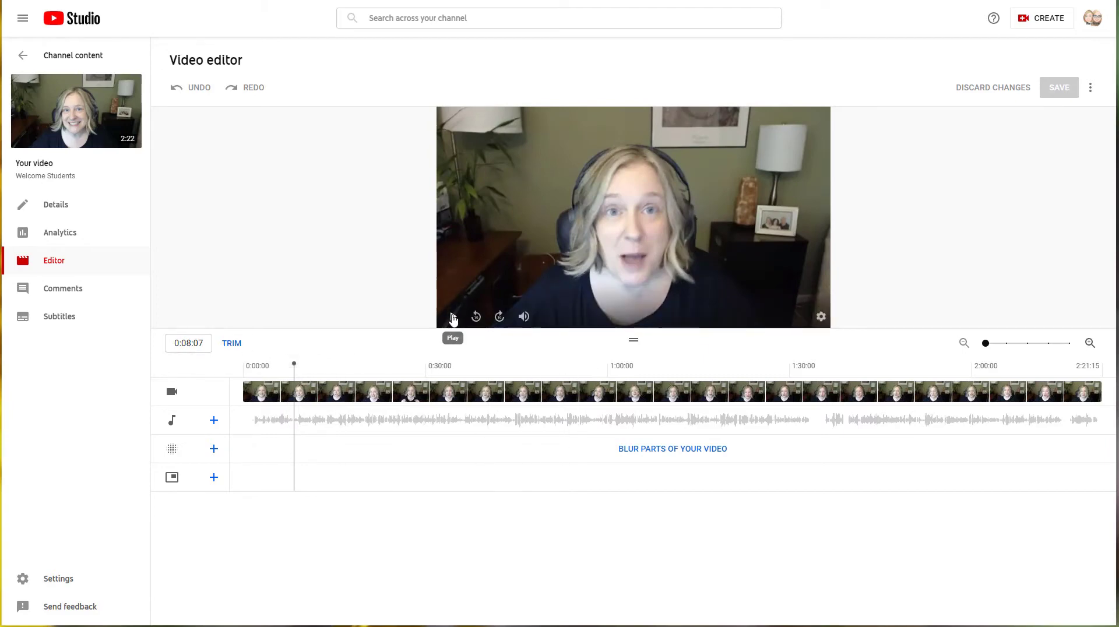
pyautogui.click(454, 317)
pyautogui.click(454, 317)
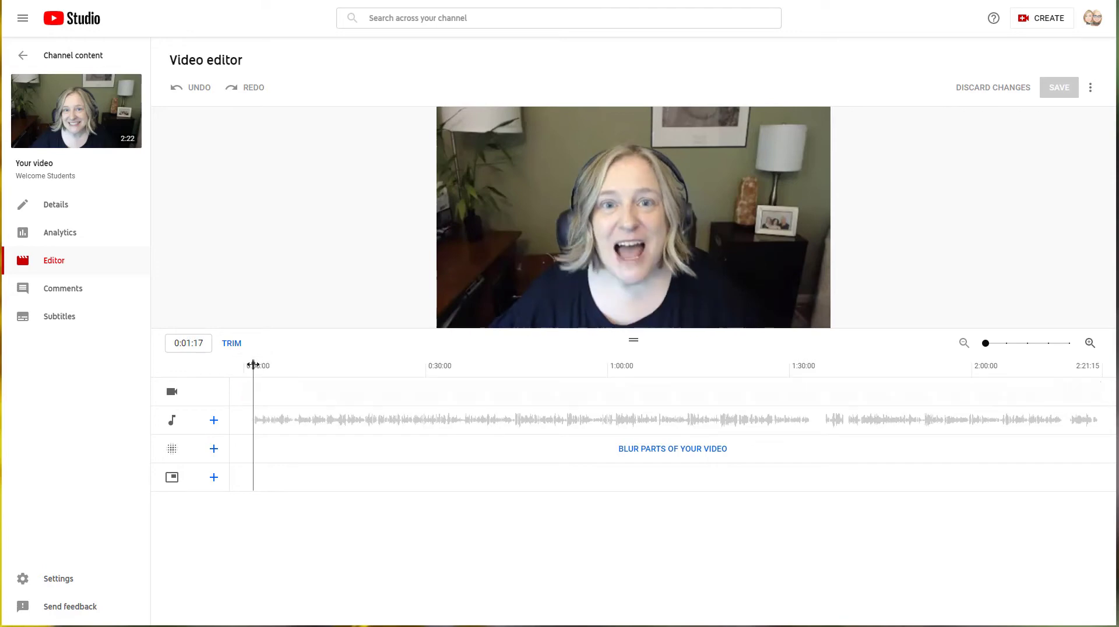
pyautogui.moveTo(257, 365); pyautogui.dragTo(253, 364)
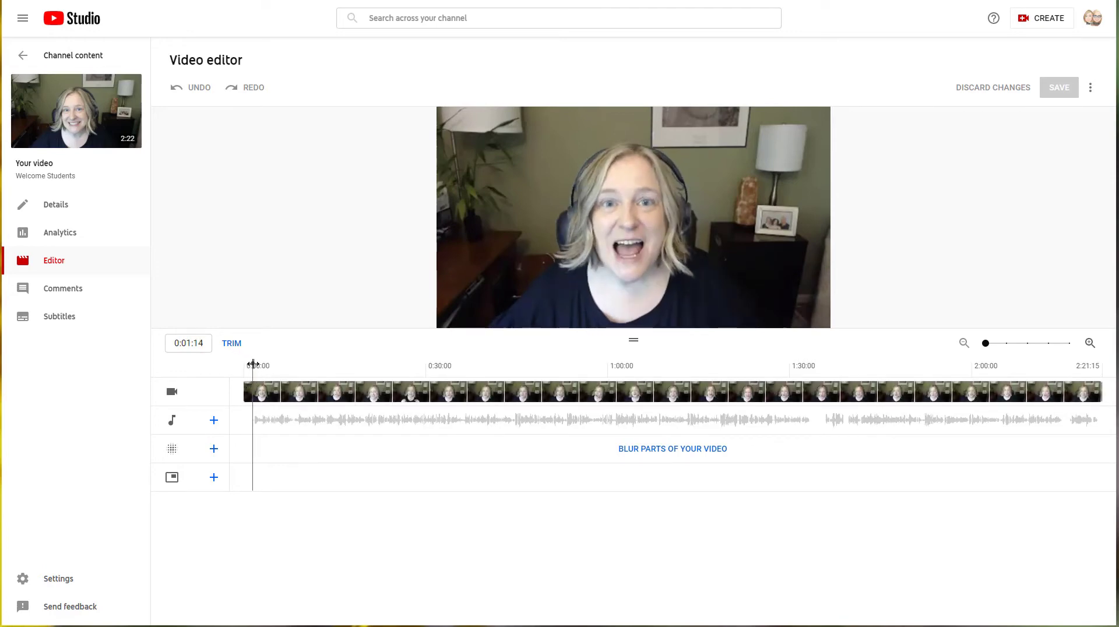
# - Trim the replay from just after its start to about 0:12 and preview the result
pyautogui.click(232, 344)
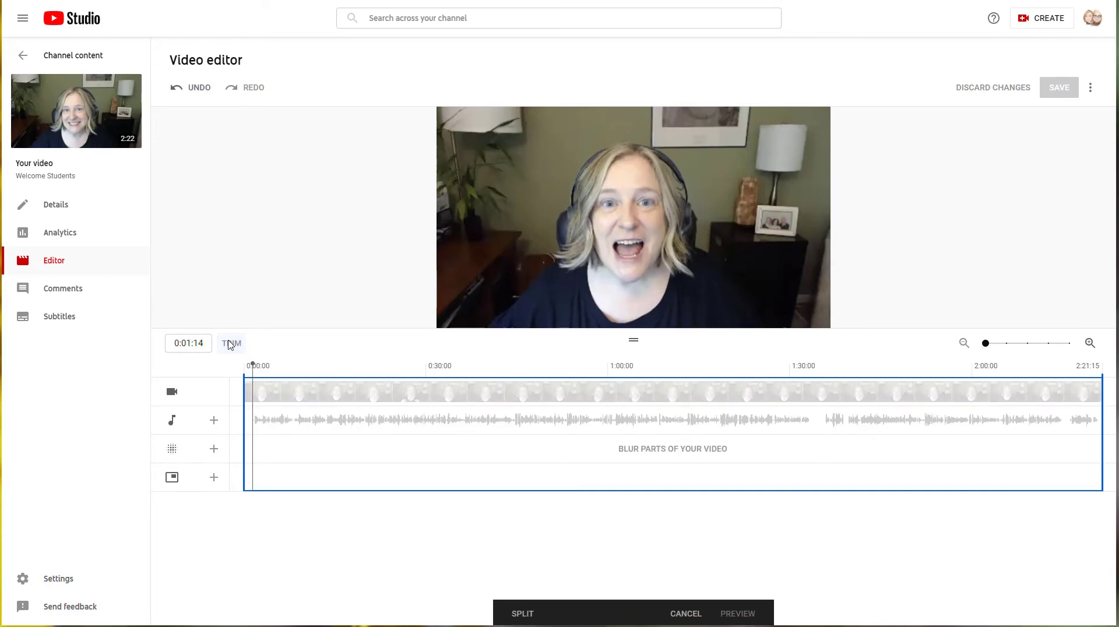
pyautogui.click(251, 367)
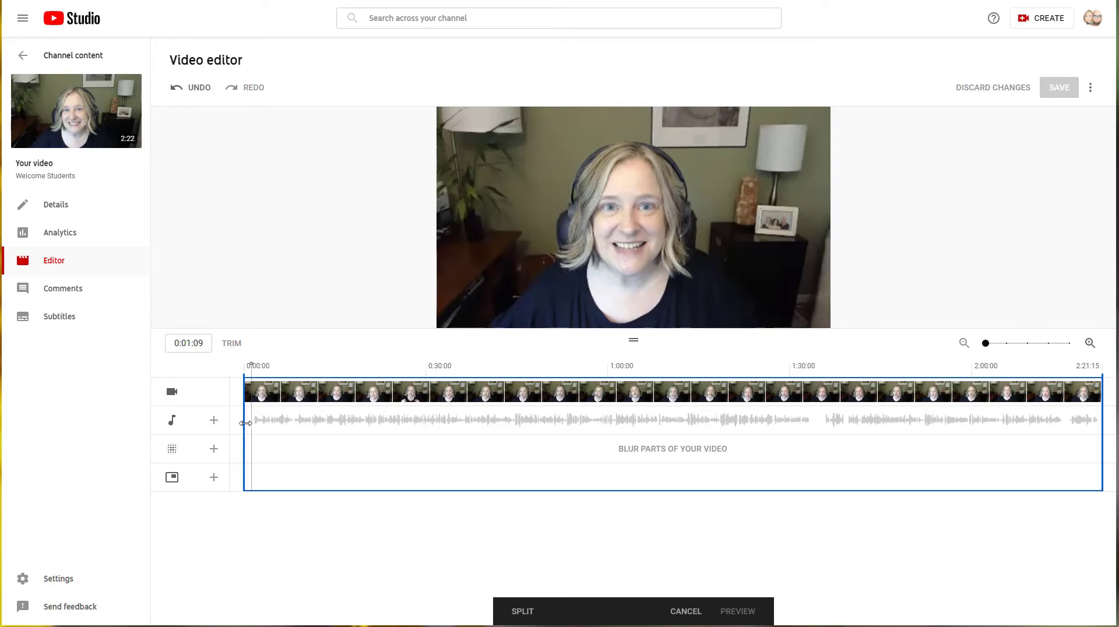
pyautogui.moveTo(250, 423); pyautogui.dragTo(253, 423)
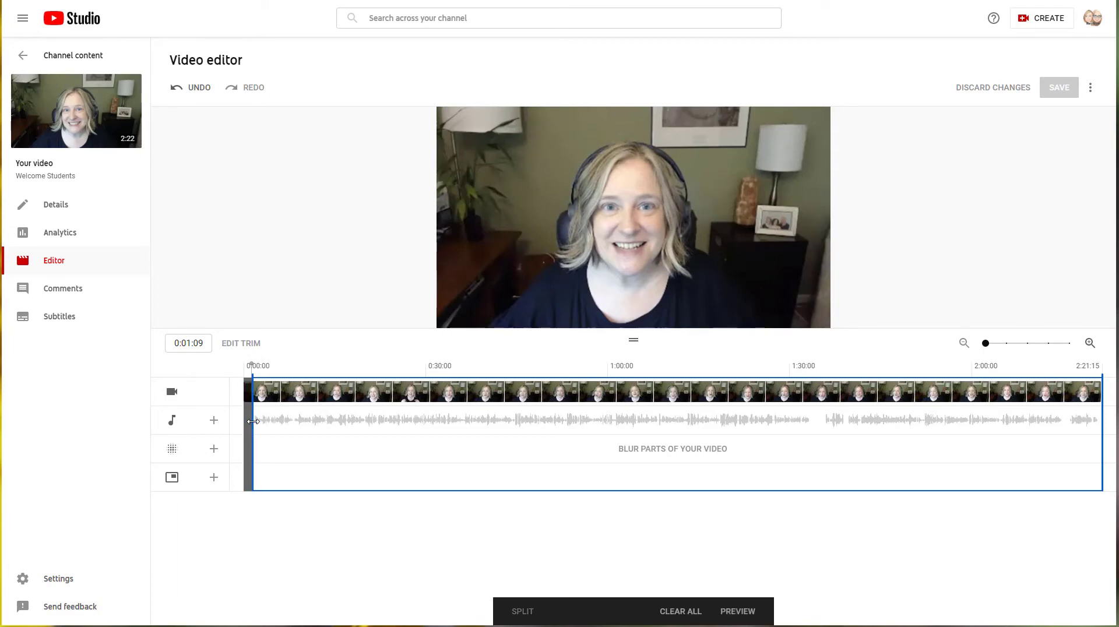
pyautogui.click(452, 316)
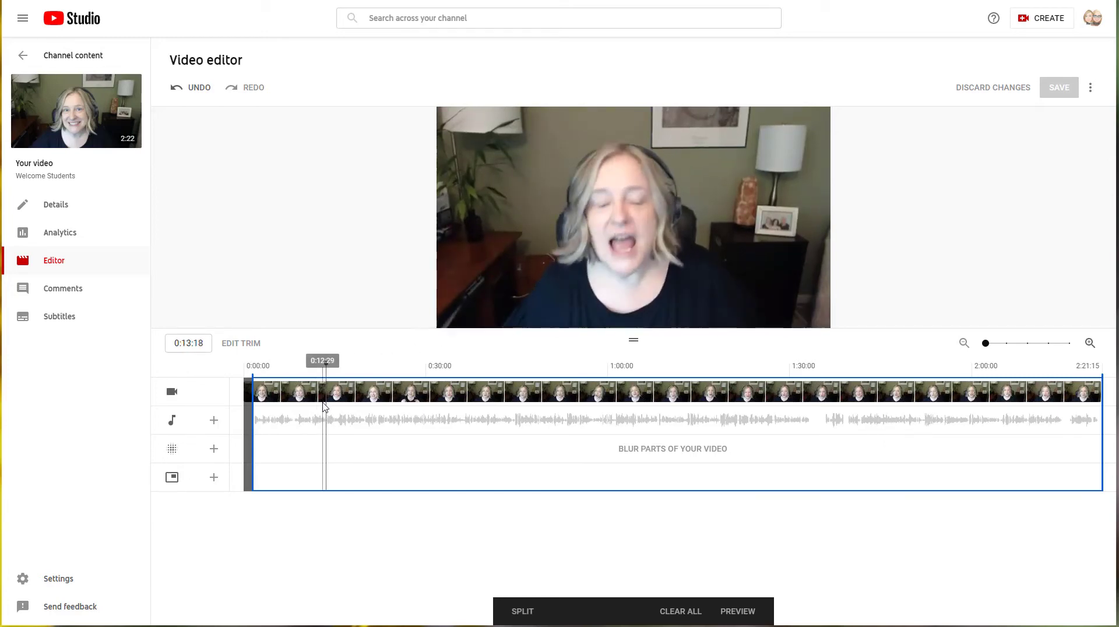
pyautogui.moveTo(326, 421); pyautogui.dragTo(317, 424)
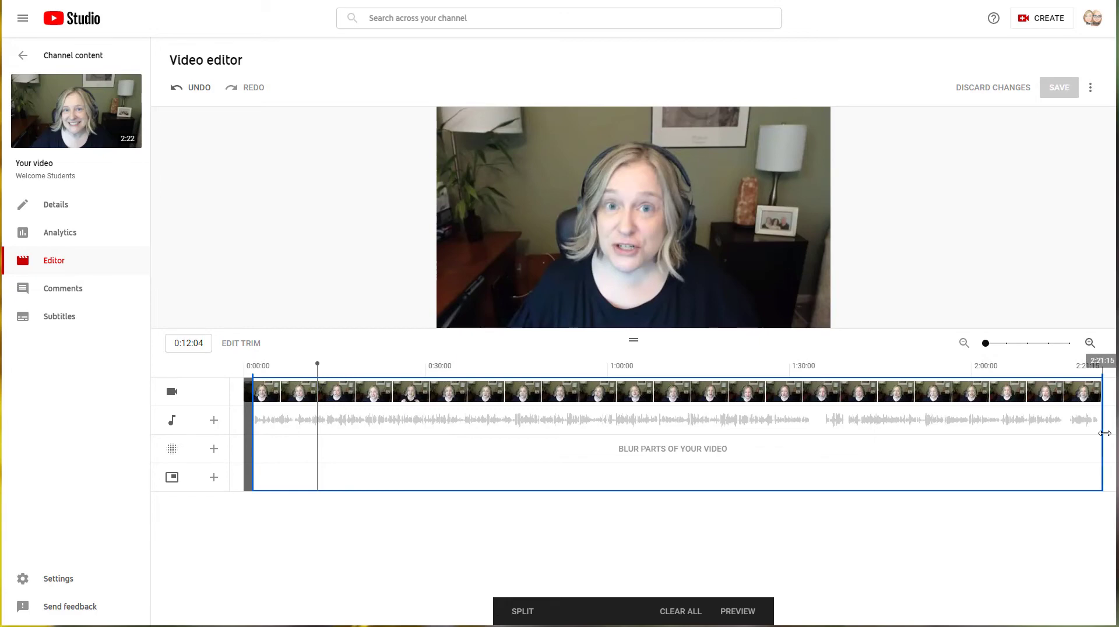
pyautogui.moveTo(1102, 439); pyautogui.dragTo(315, 449)
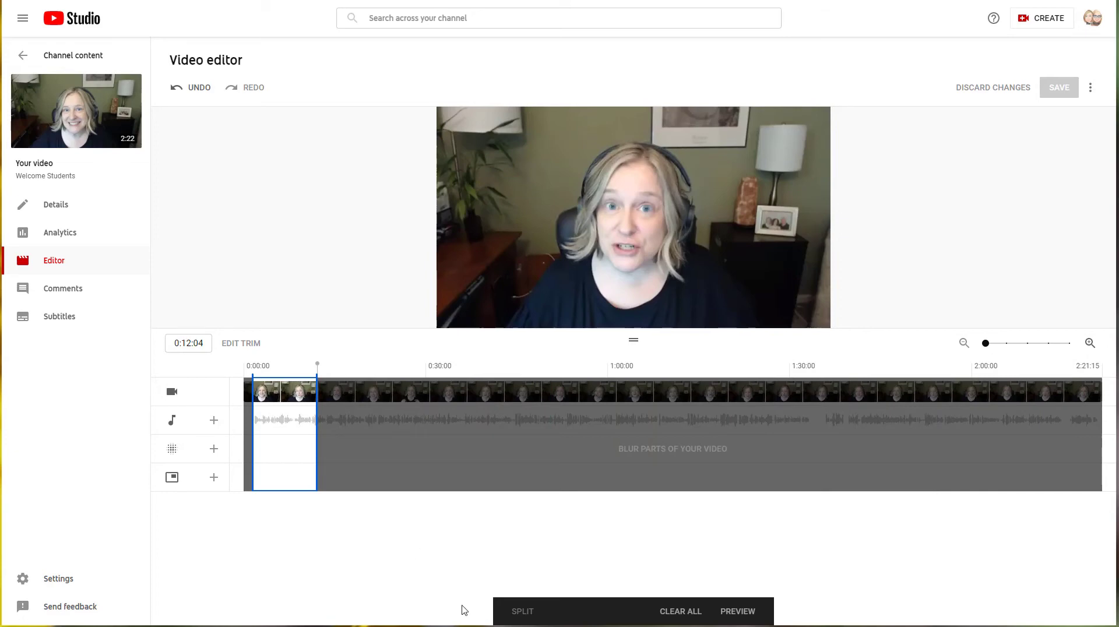
pyautogui.click(453, 316)
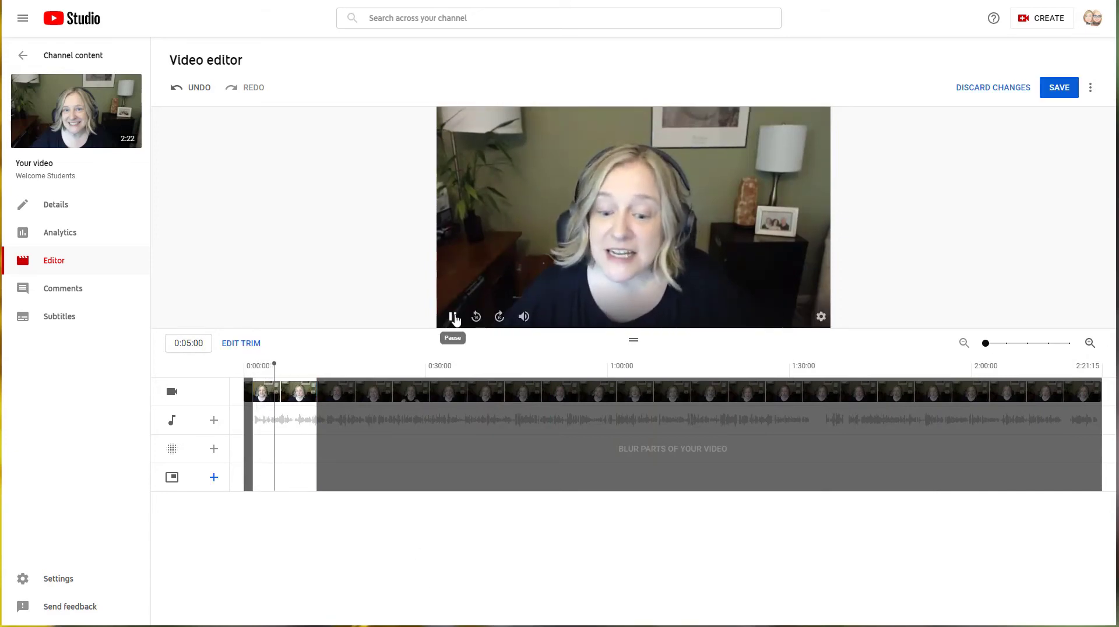
# - Pause the preview and save the trim, confirming in the Save changes dialog
pyautogui.click(453, 317)
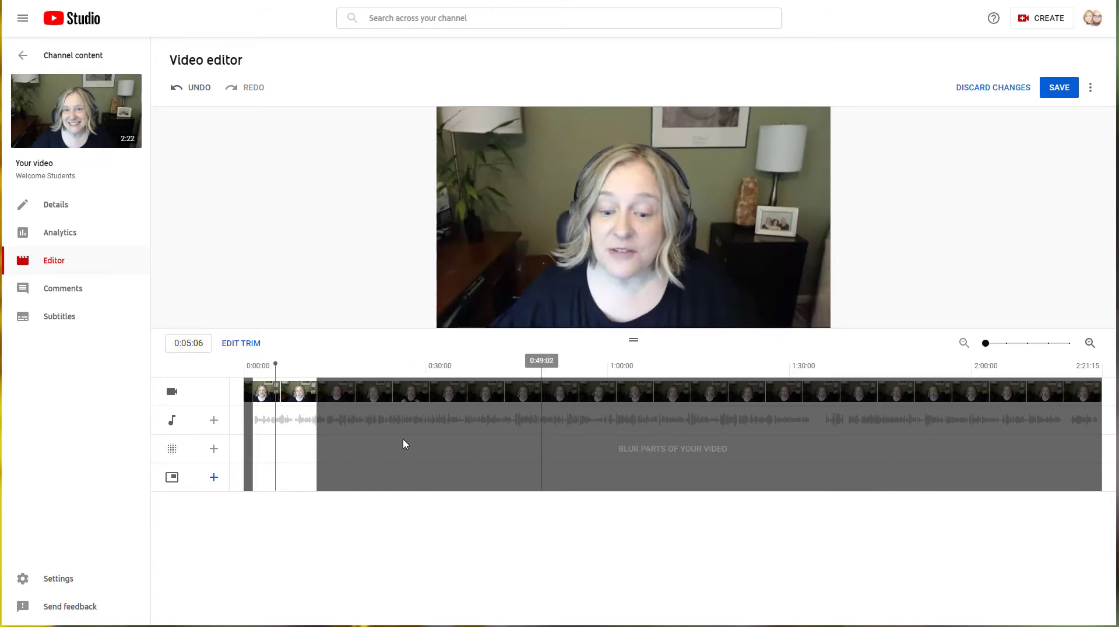
pyautogui.click(1059, 91)
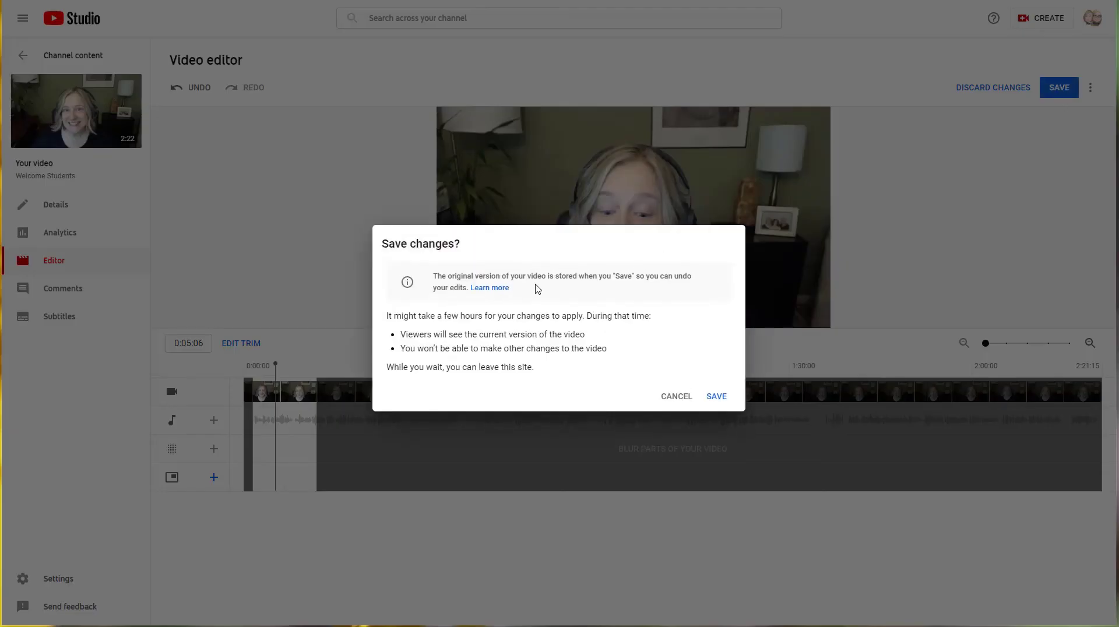
pyautogui.click(721, 398)
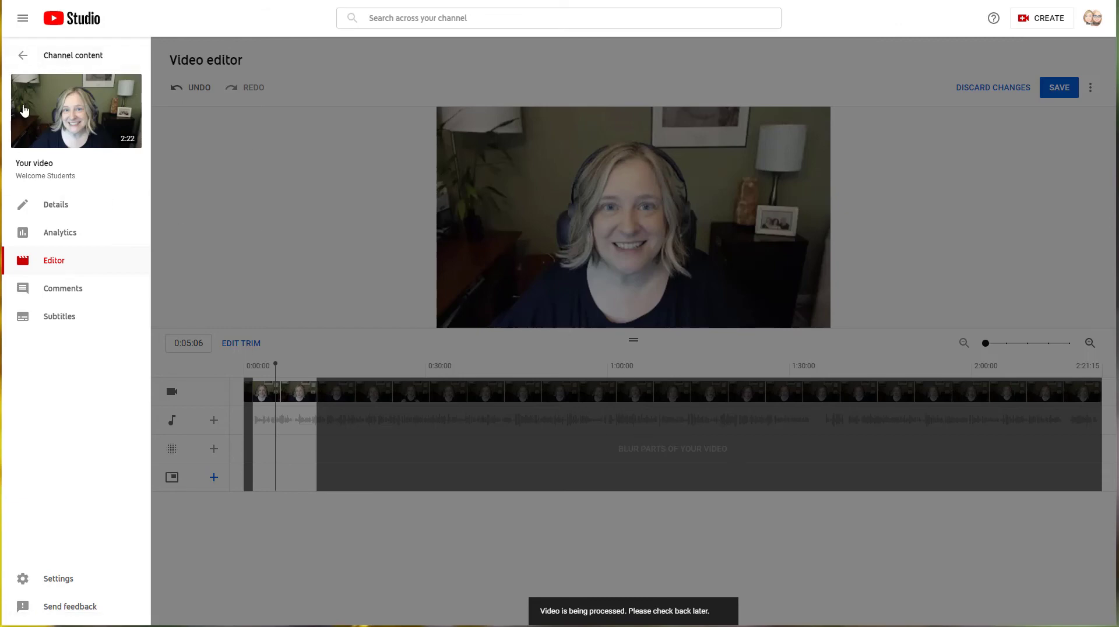
# - Return to Channel content's Live list and scroll to the Processing Welcome Students replay
pyautogui.click(24, 55)
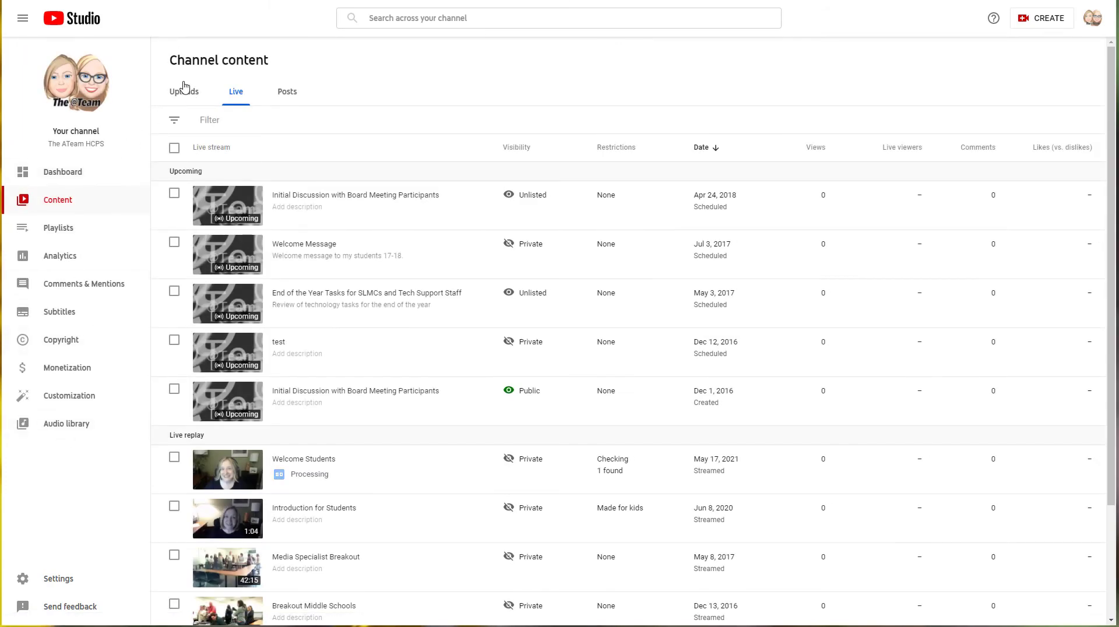
pyautogui.click(190, 92)
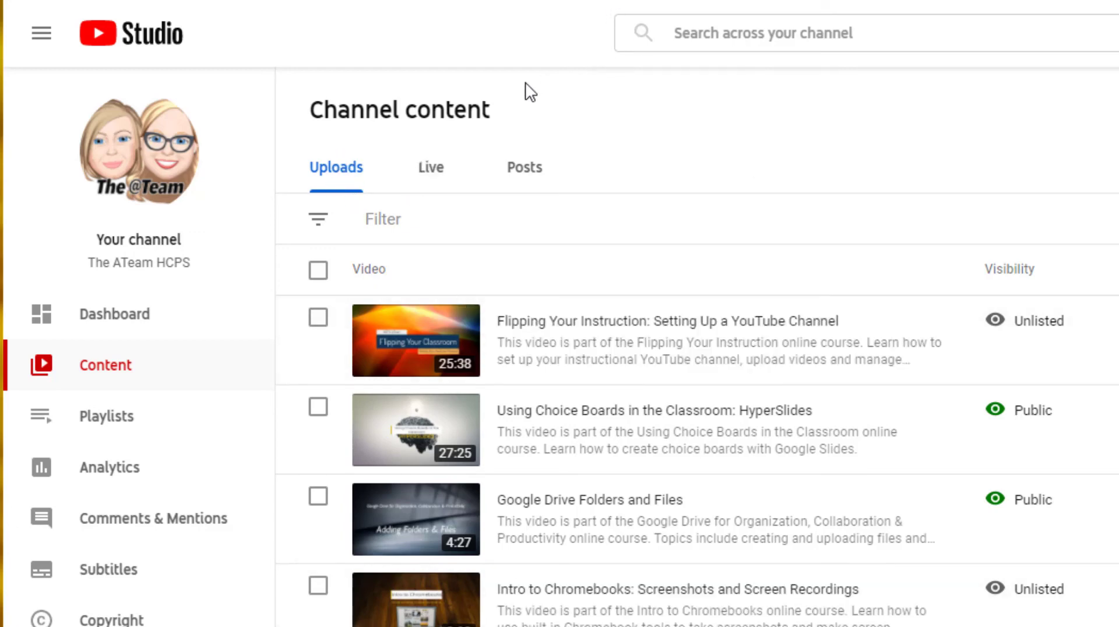
pyautogui.click(429, 174)
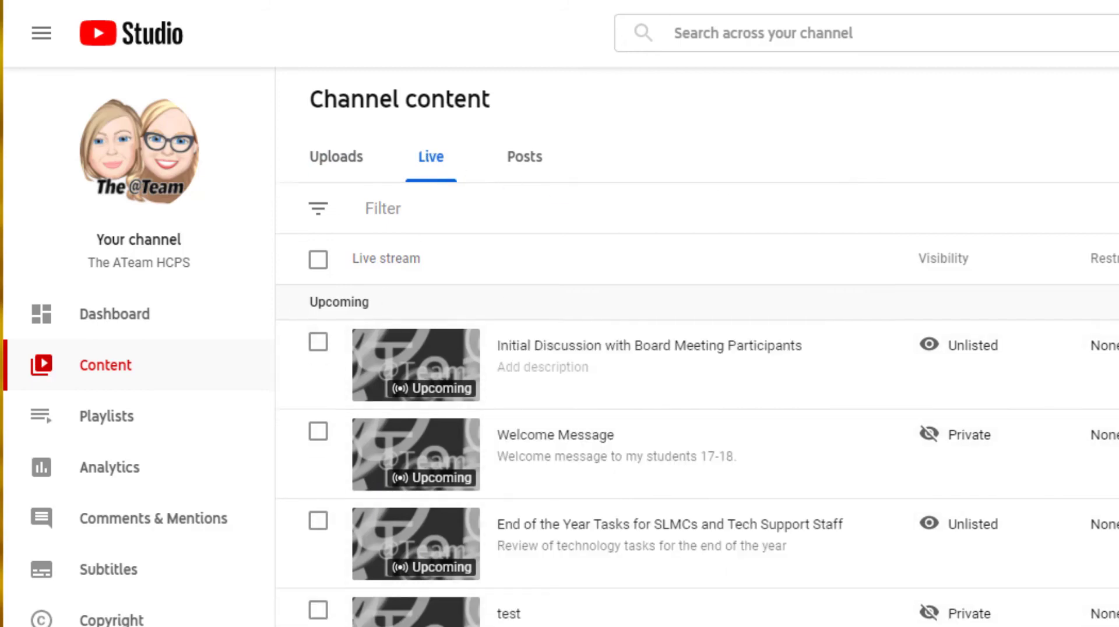
pyautogui.scroll(-3, 641, 408)
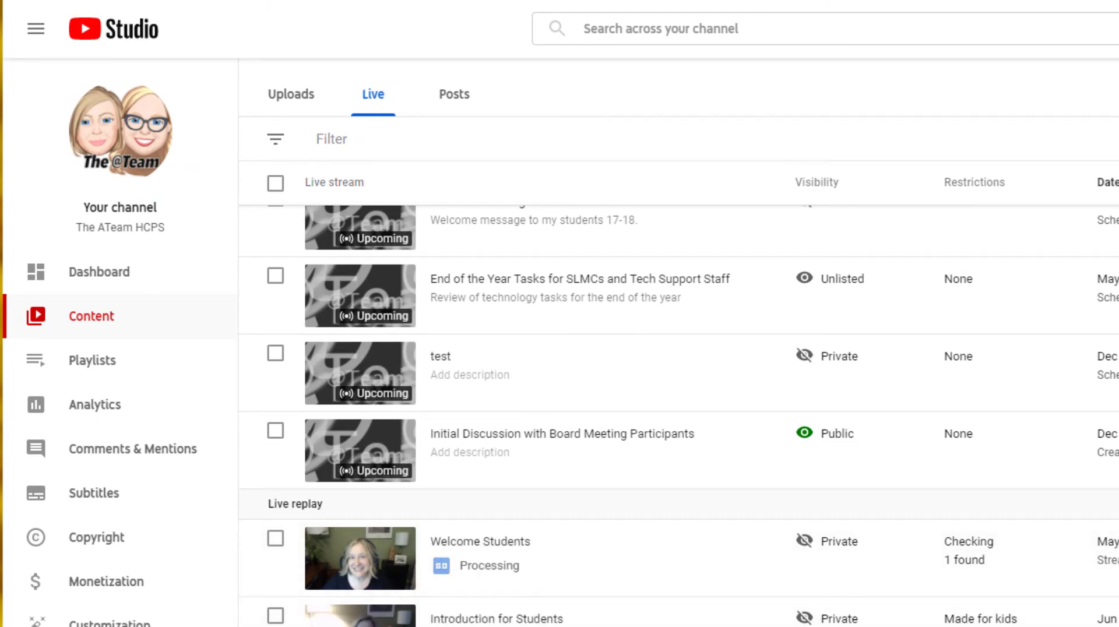
# - Open the Welcome Students video details and confirm its visibility is still Private
pyautogui.click(336, 580)
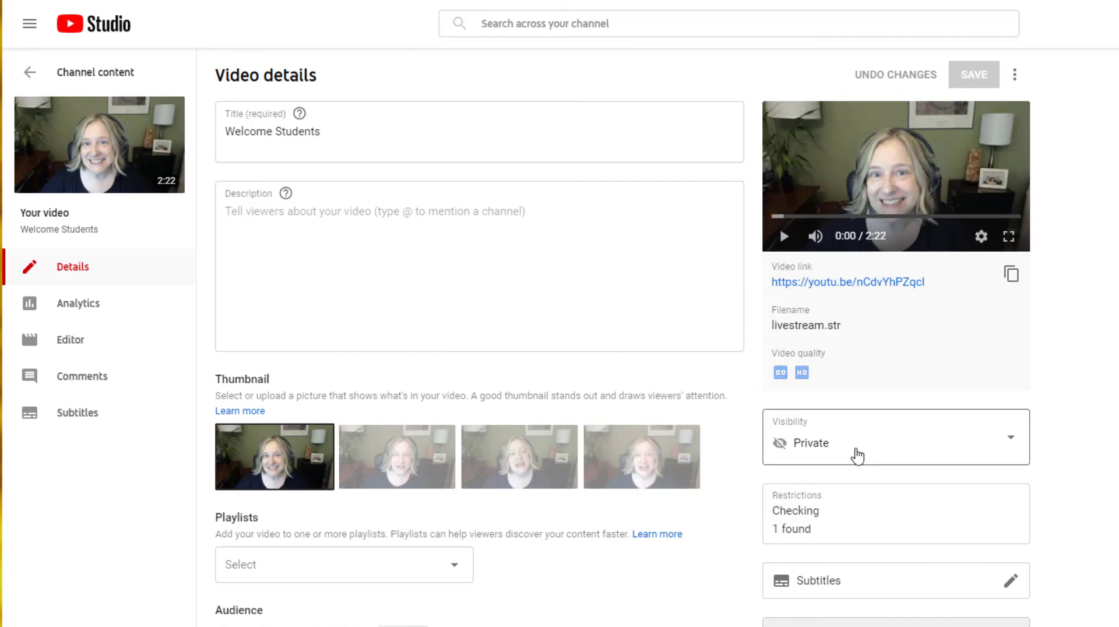
pyautogui.click(854, 457)
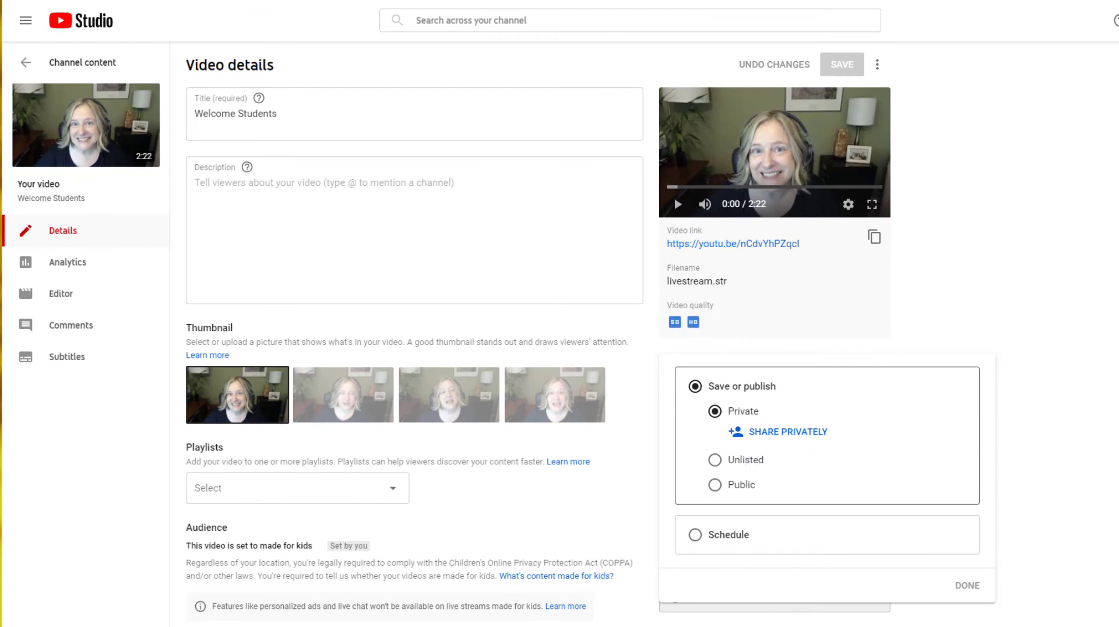
pyautogui.click(1088, 350)
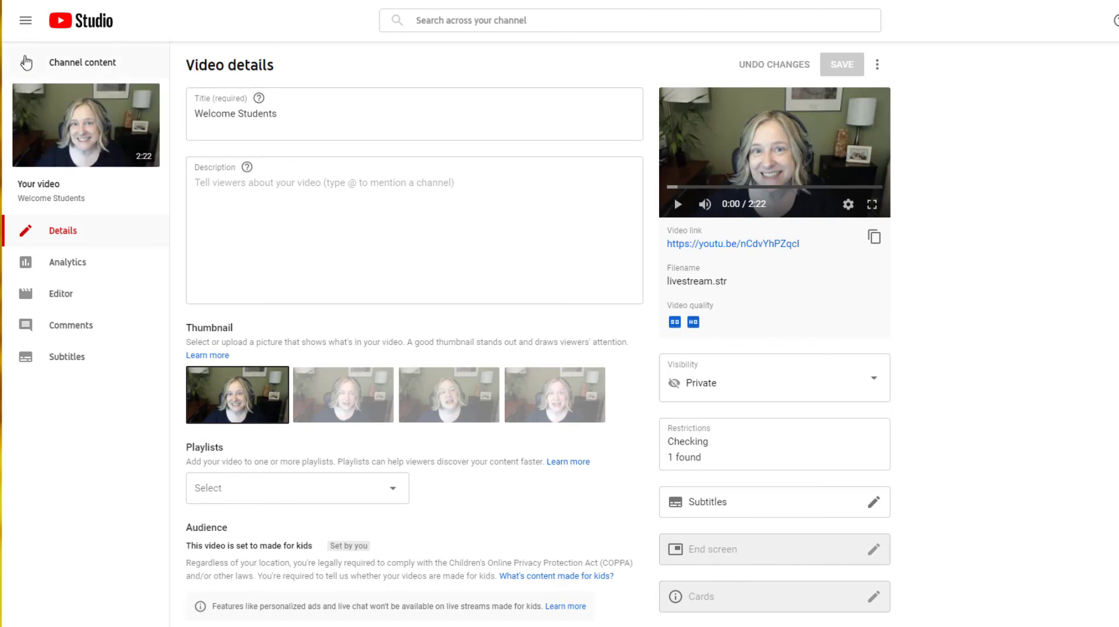
# - Return to the channel content live streams list showing the Private Welcome Students replay
pyautogui.click(25, 63)
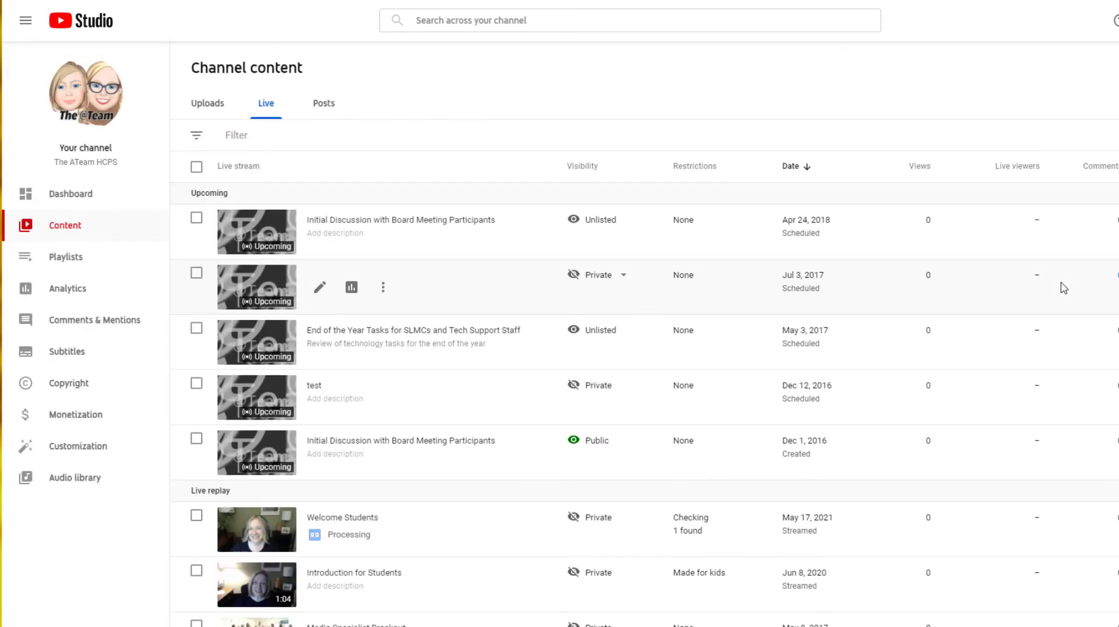